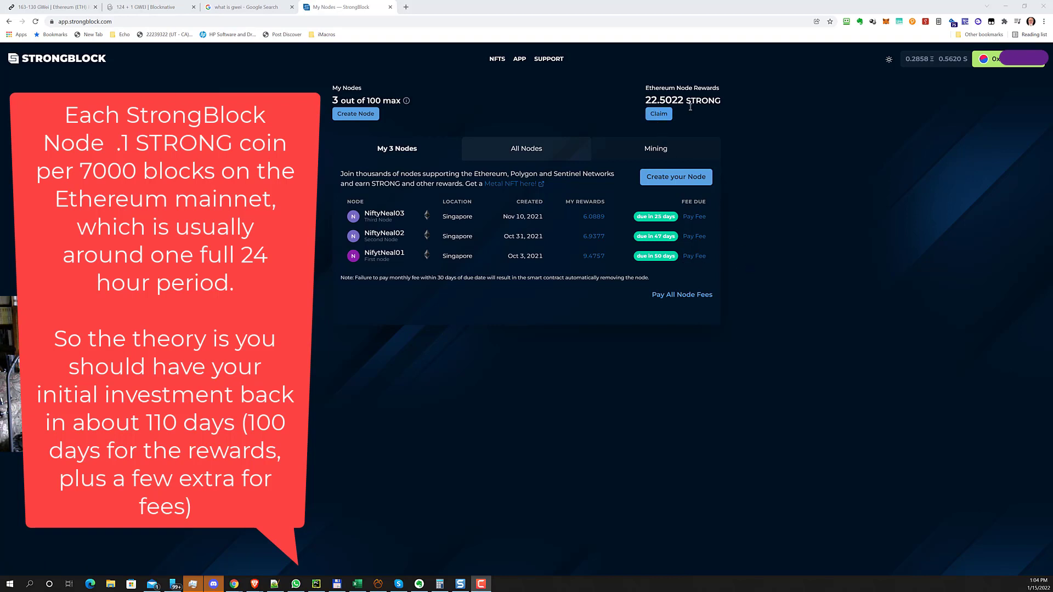
# Claim all node rewards to My Wallet and review the 0.043011 ETH gas fee and 0.05487816 ETH total.
pyautogui.click(659, 114)
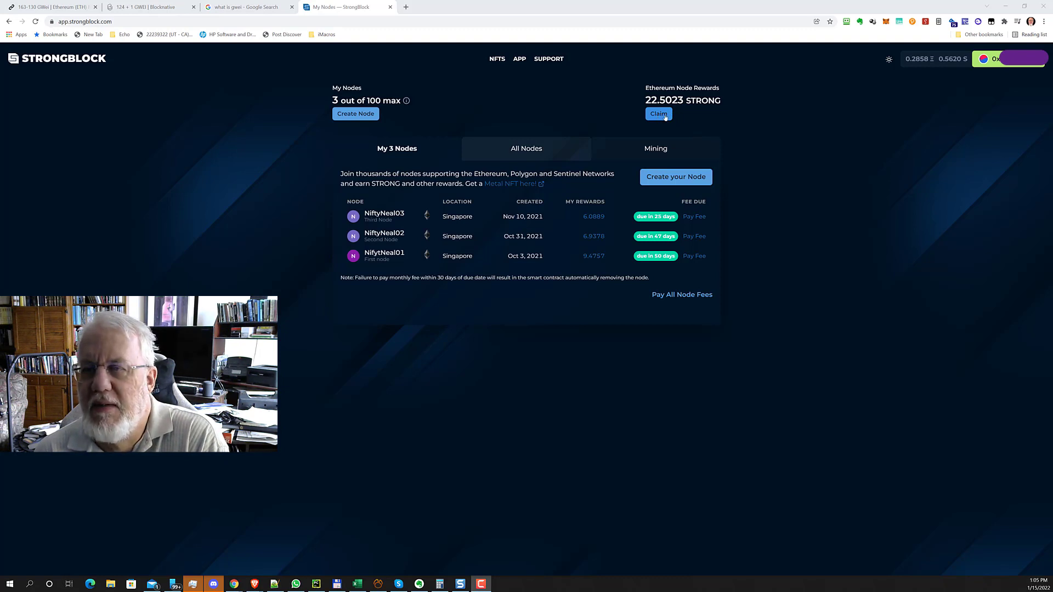
pyautogui.click(665, 116)
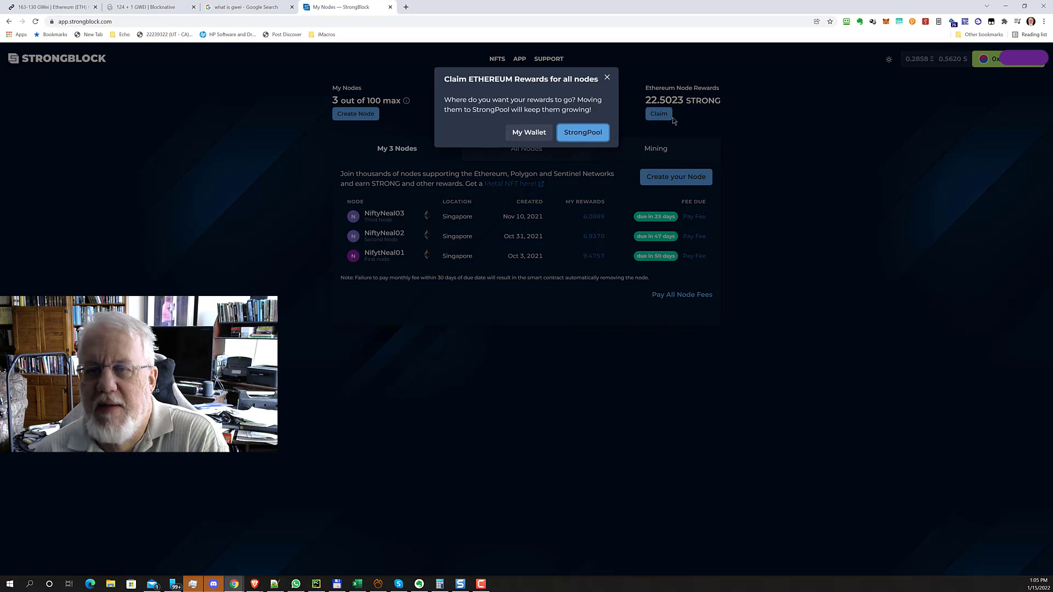
pyautogui.click(530, 135)
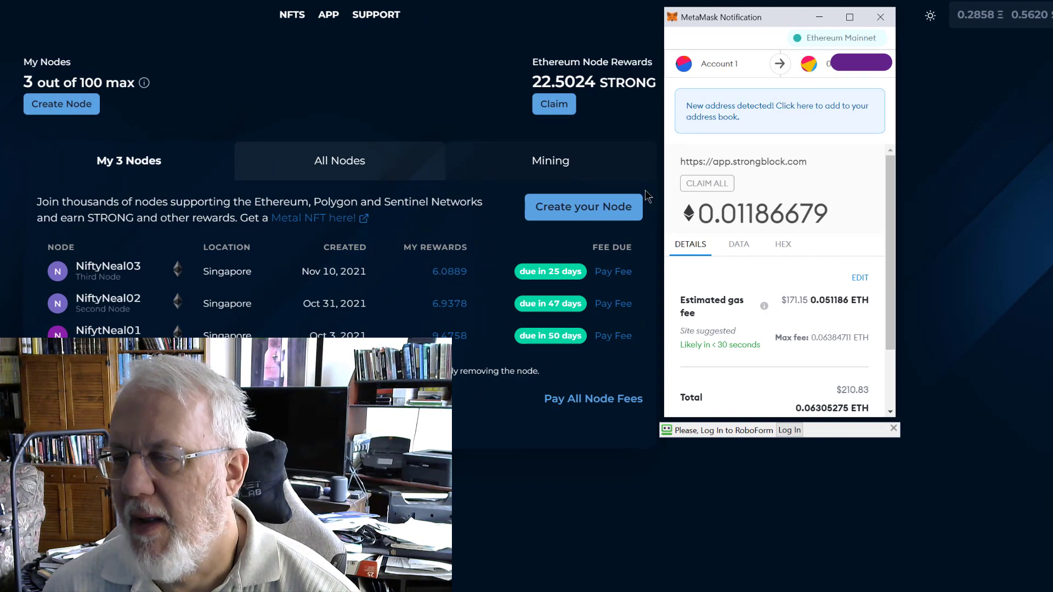
pyautogui.scroll(-3, 768, 300)
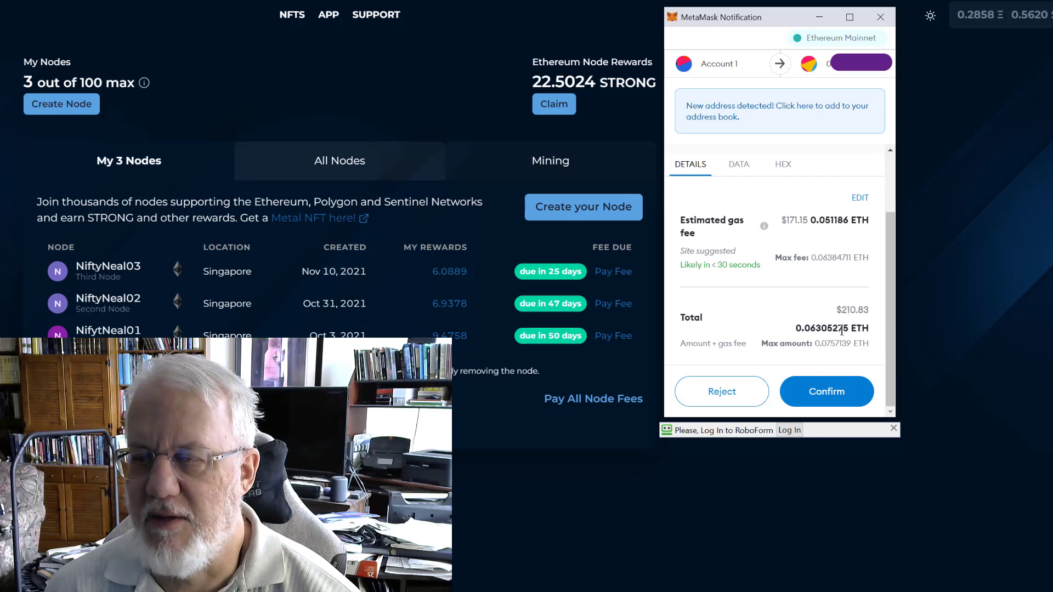
pyautogui.click(850, 395)
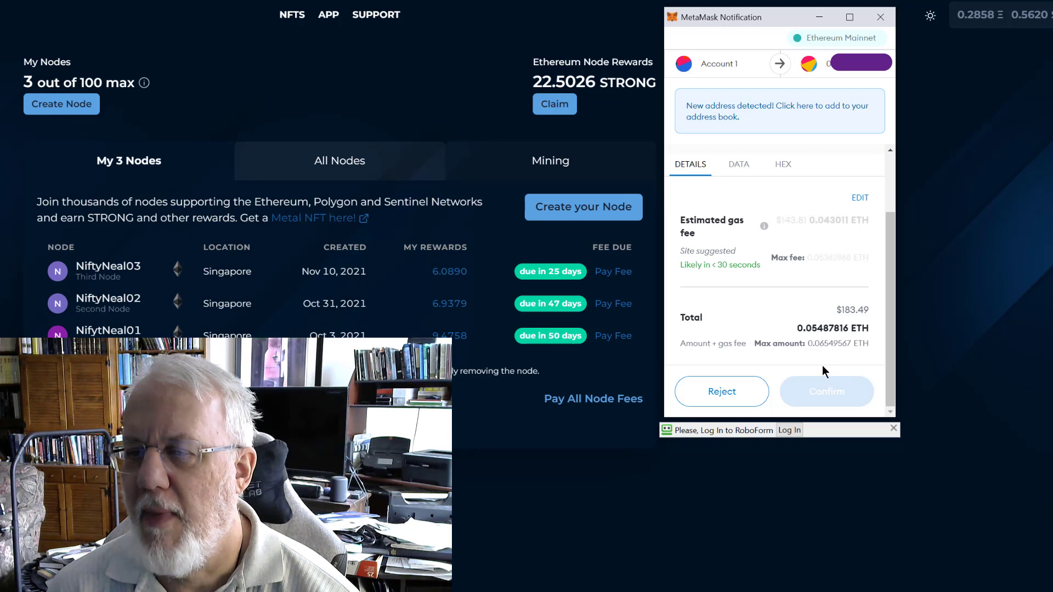
# Switch the claim's gas priority to Low to show gas limit 360885, max priority fee 1.41 GWEI and max fee 146.58 GWEI.
pyautogui.click(859, 202)
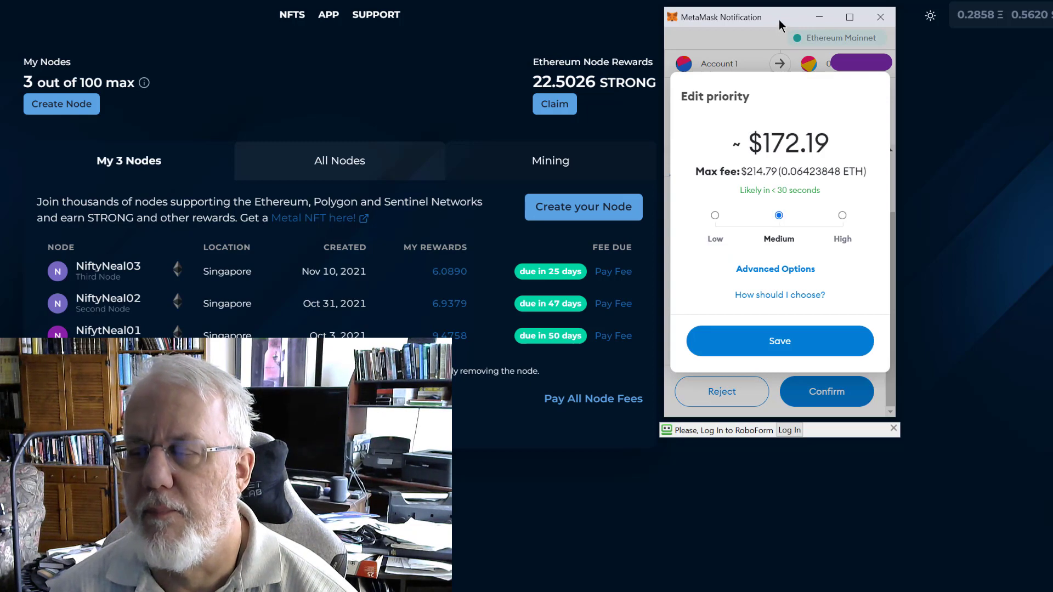
pyautogui.click(715, 216)
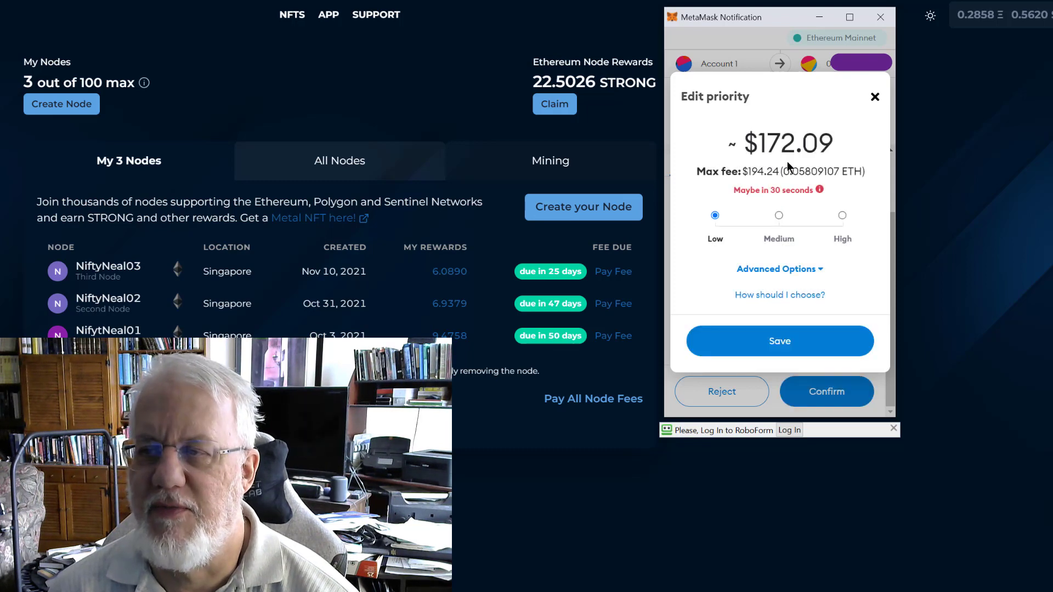
pyautogui.click(807, 272)
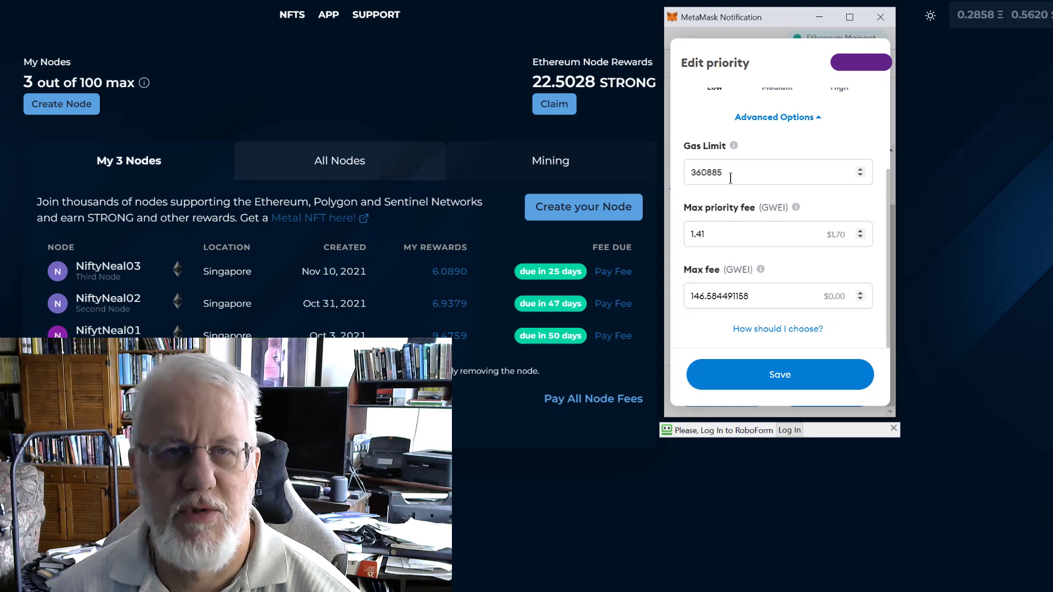
# Change the max fee from 50 to 100 GWEI, which MetaMask flags as too low.
pyautogui.click(717, 237)
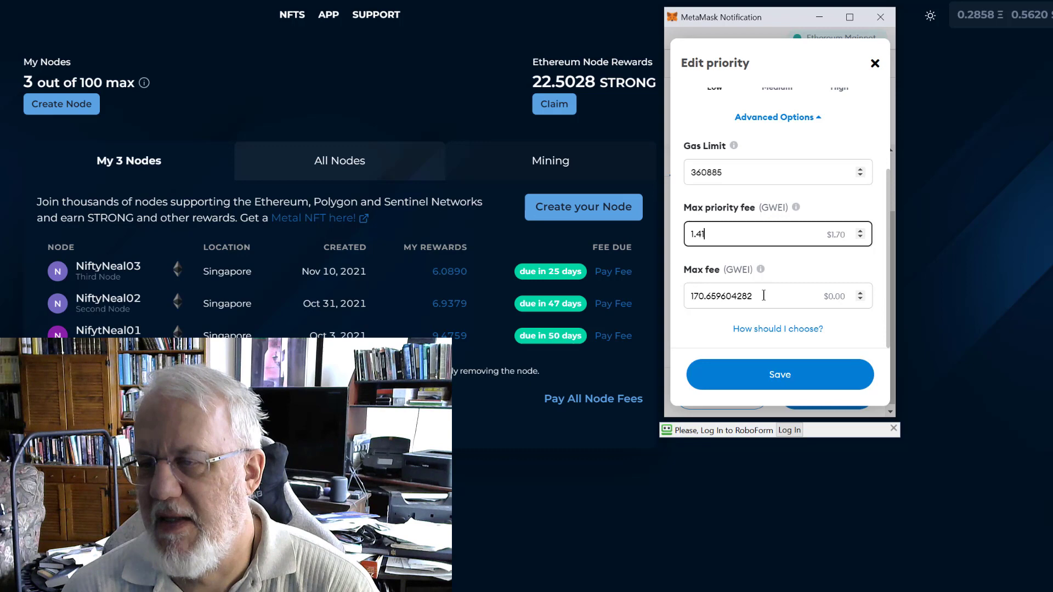
pyautogui.press('Tab')
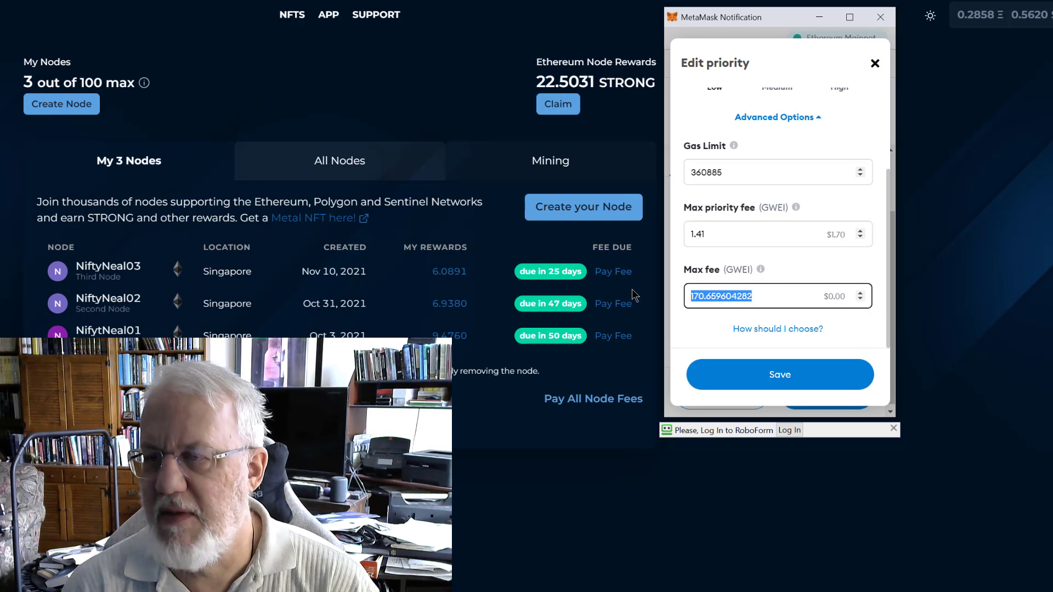
pyautogui.write('50')
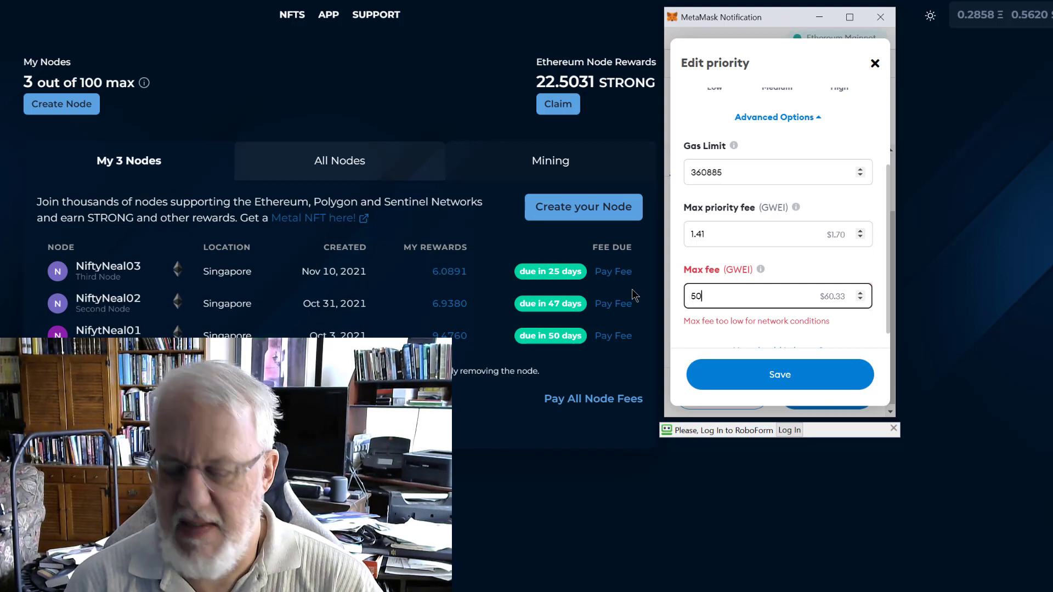
pyautogui.press('BackSpace')
pyautogui.press('BackSpace')
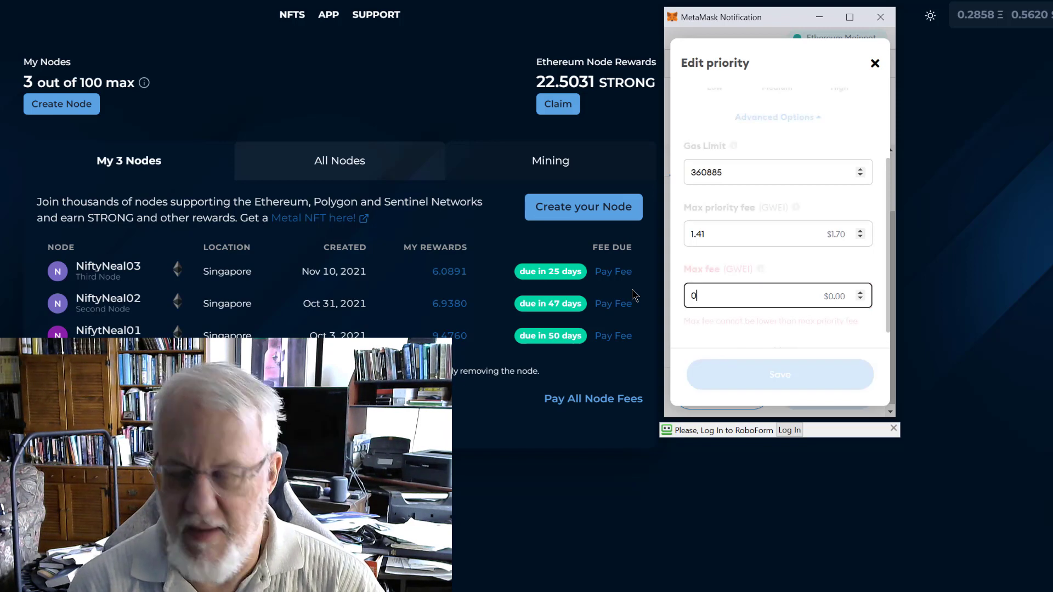
pyautogui.write('100')
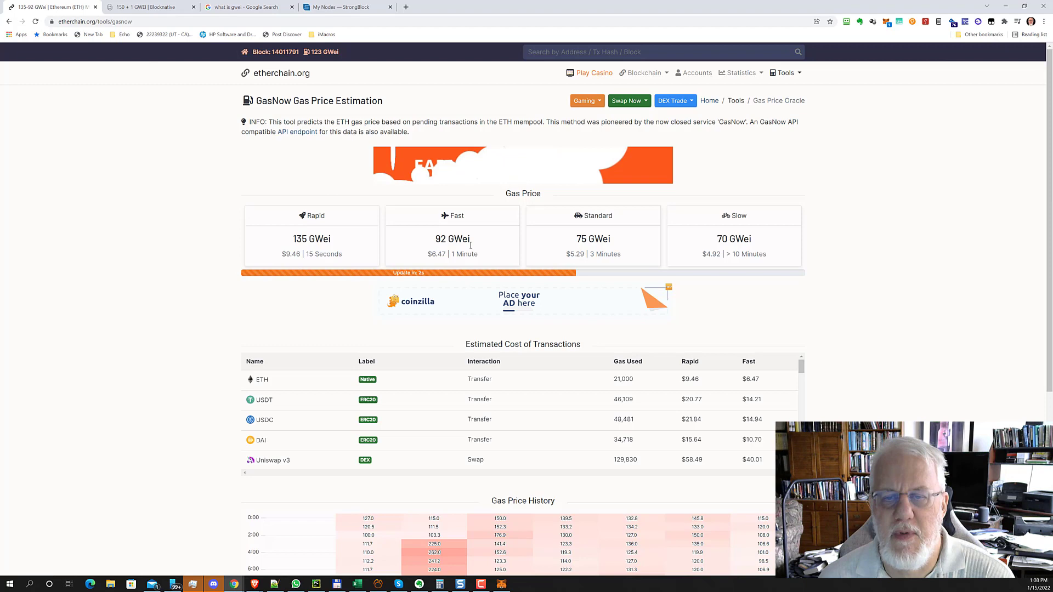
# Read the tooltips for GasNow's Rapid, Fast, Standard and Slow gas prices on etherchain.org.
pyautogui.moveTo(466, 253)
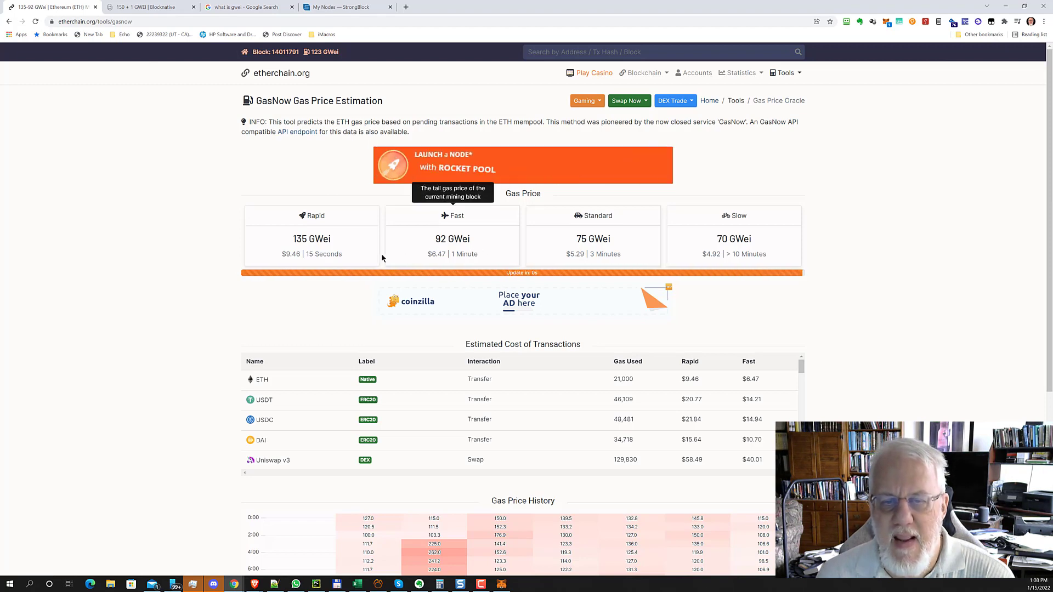
pyautogui.moveTo(306, 235)
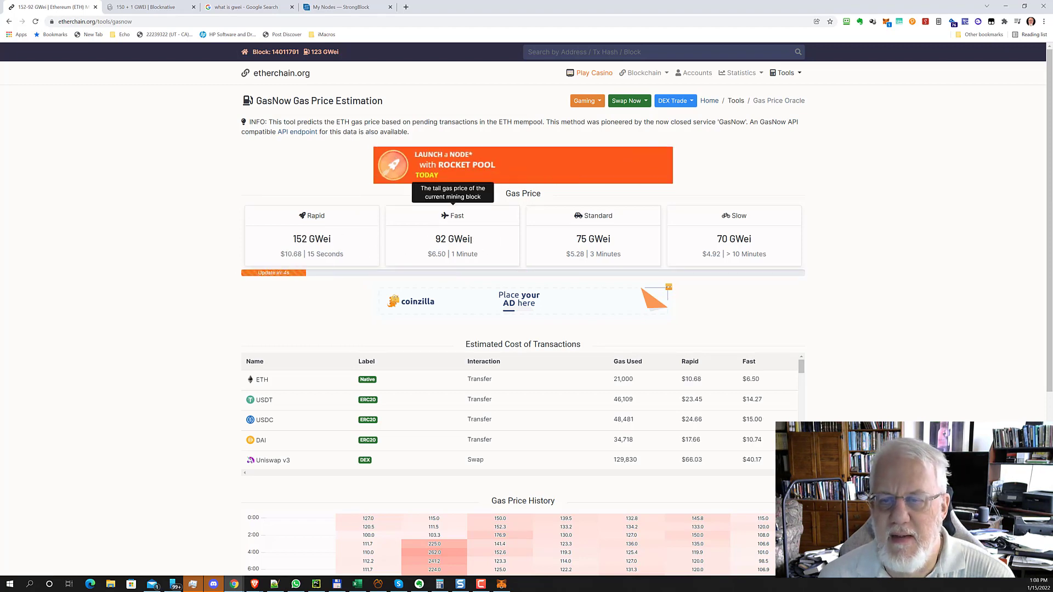
pyautogui.moveTo(714, 247)
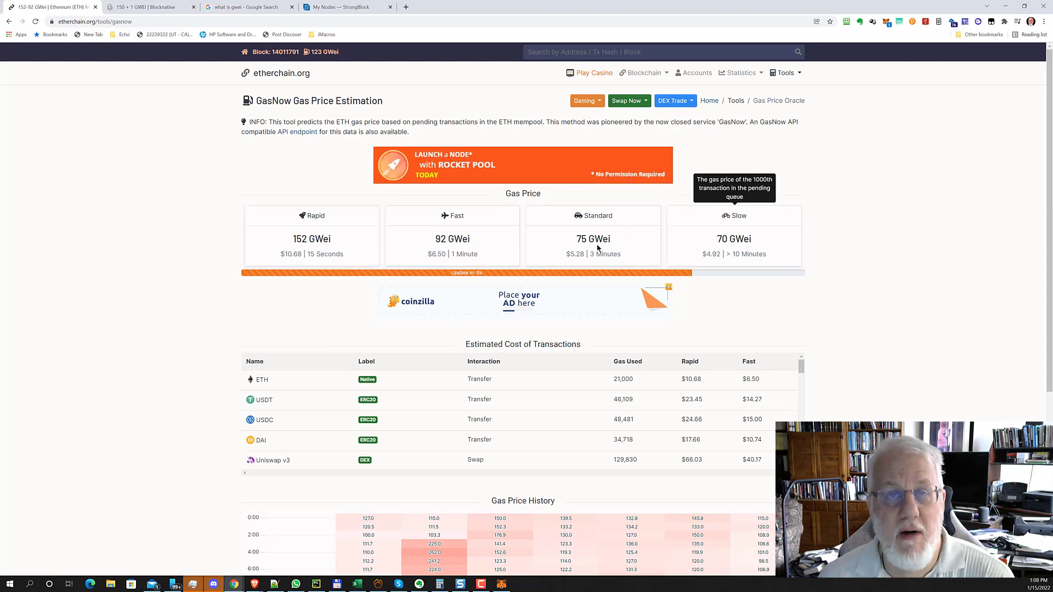
pyautogui.moveTo(598, 248)
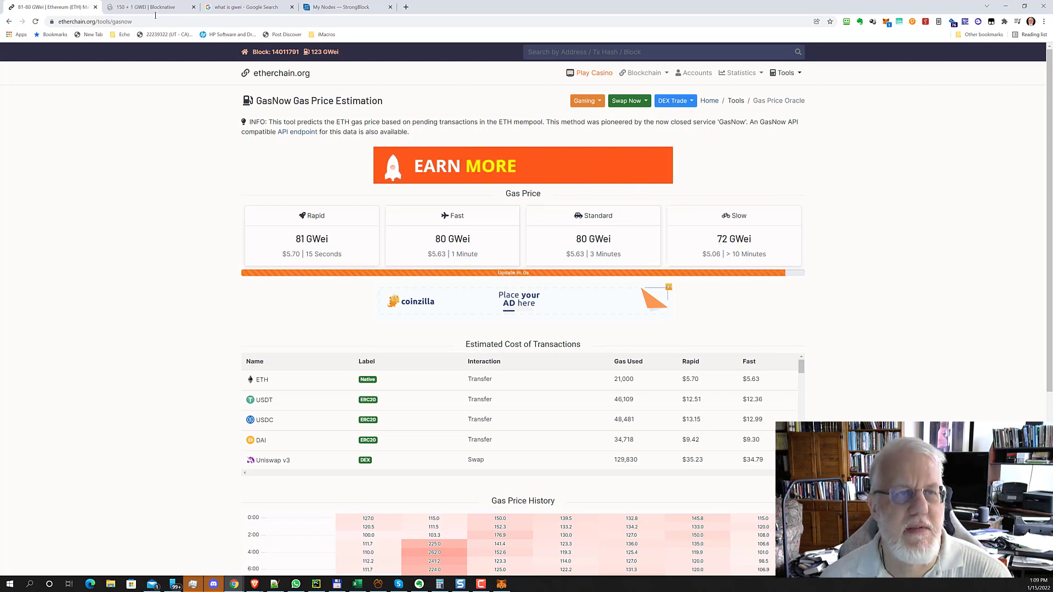
# Check Blocknative's next-block gas estimates, then return to MetaMask's Max fee field.
pyautogui.hotkey('ctrl', 'Tab')
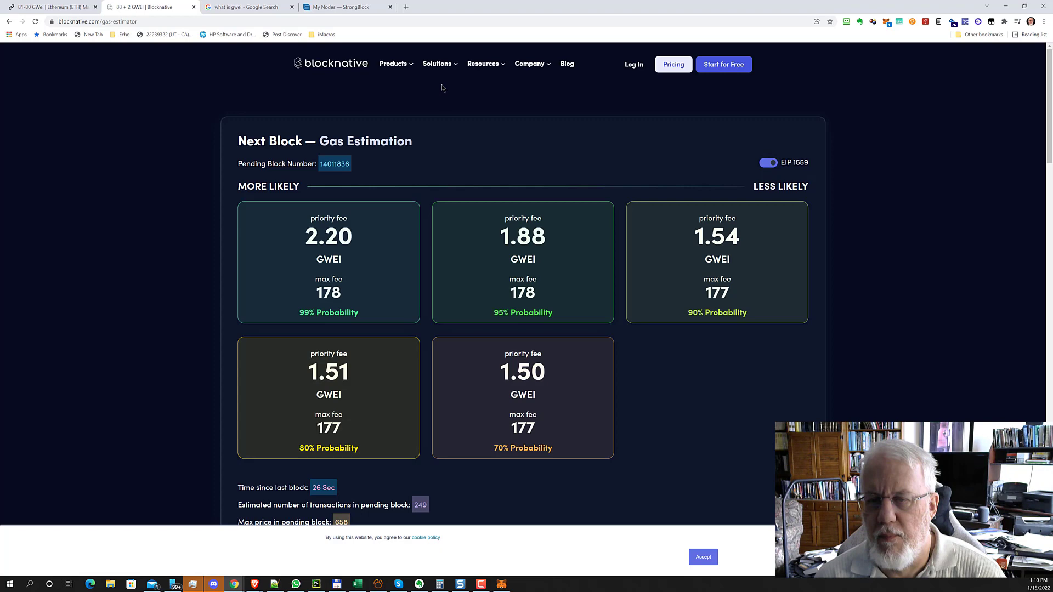
pyautogui.hotkey('alt', 'Tab')
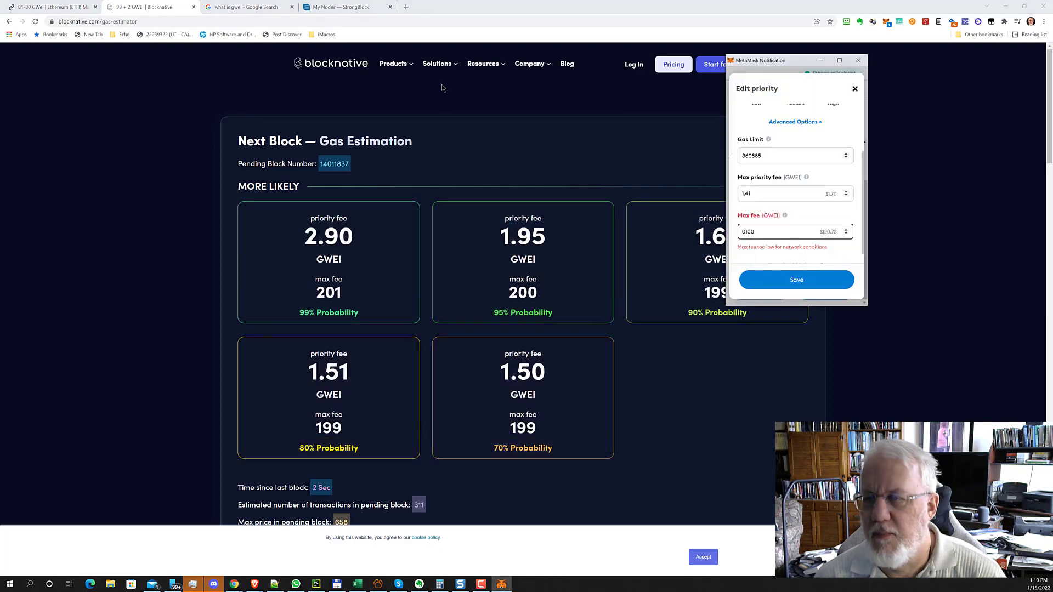
pyautogui.click(771, 230)
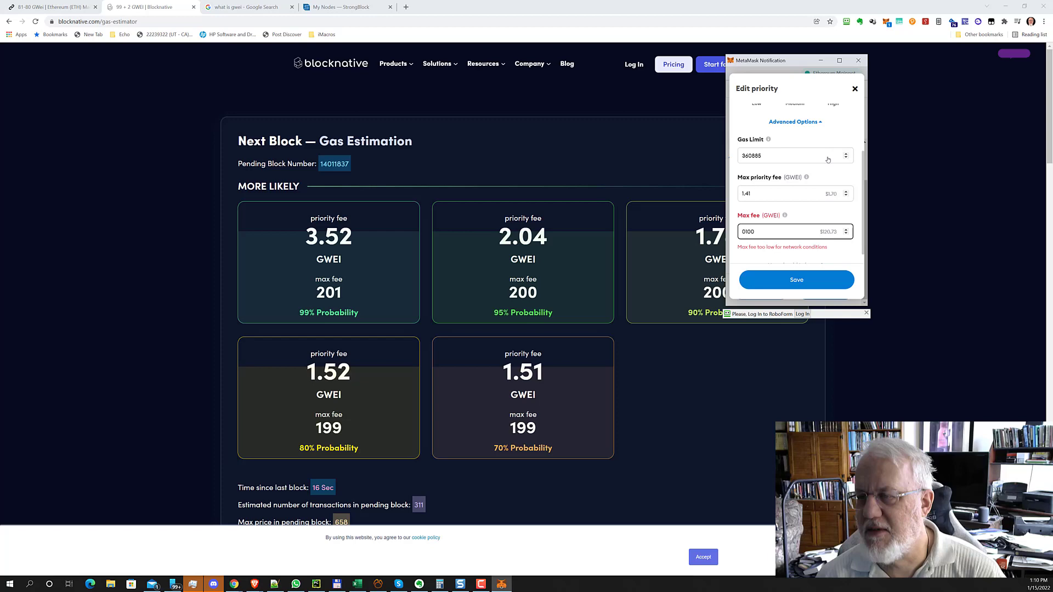
# Close the Edit priority dialog unsaved and review the 0.040687 ETH gas fee and 0.05255393 ETH total.
pyautogui.click(855, 90)
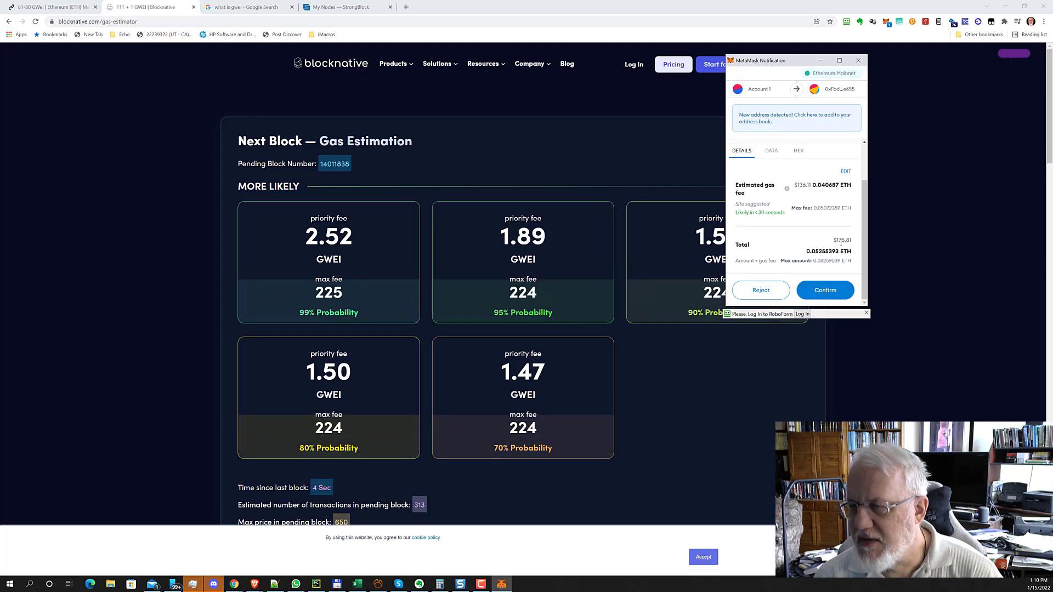
pyautogui.scroll(1, 828, 232)
pyautogui.scroll(-1, 828, 232)
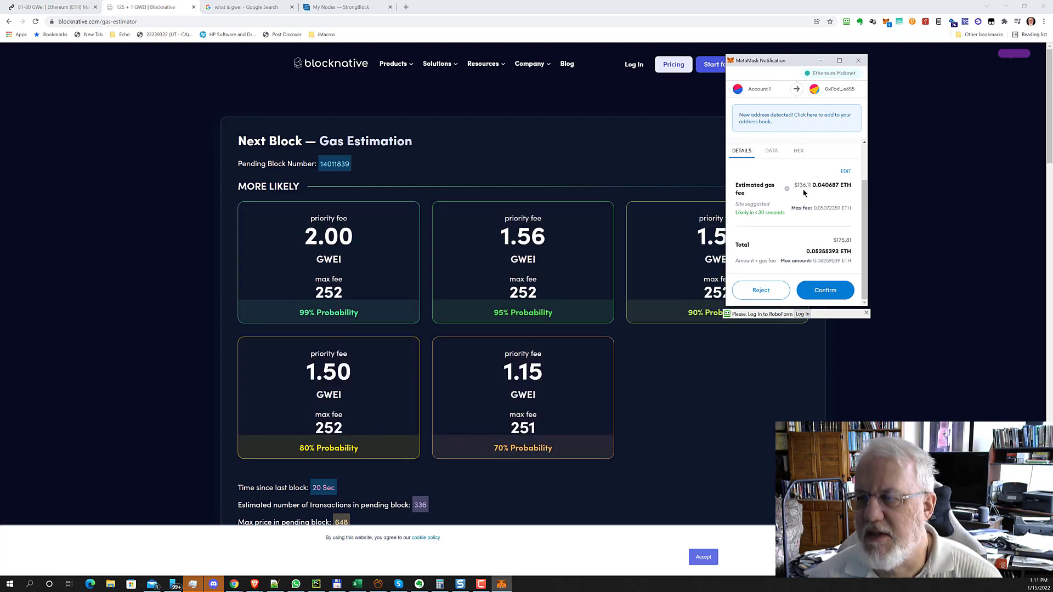
# Drag the red arrow on the Snagit screenshot down to point at the $1,507.55 total.
pyautogui.click(460, 585)
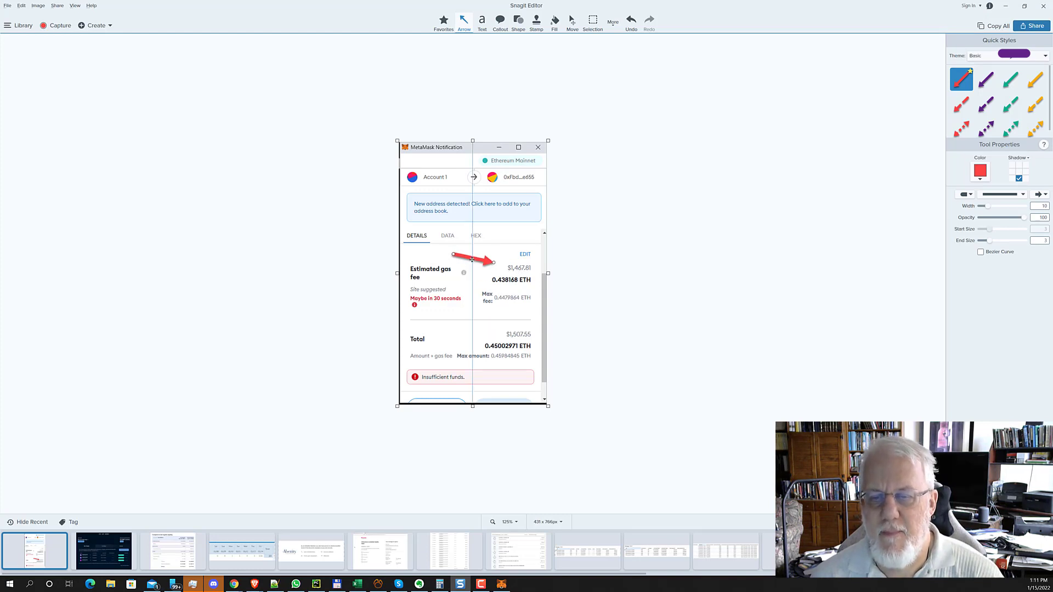
pyautogui.moveTo(473, 260); pyautogui.dragTo(467, 310)
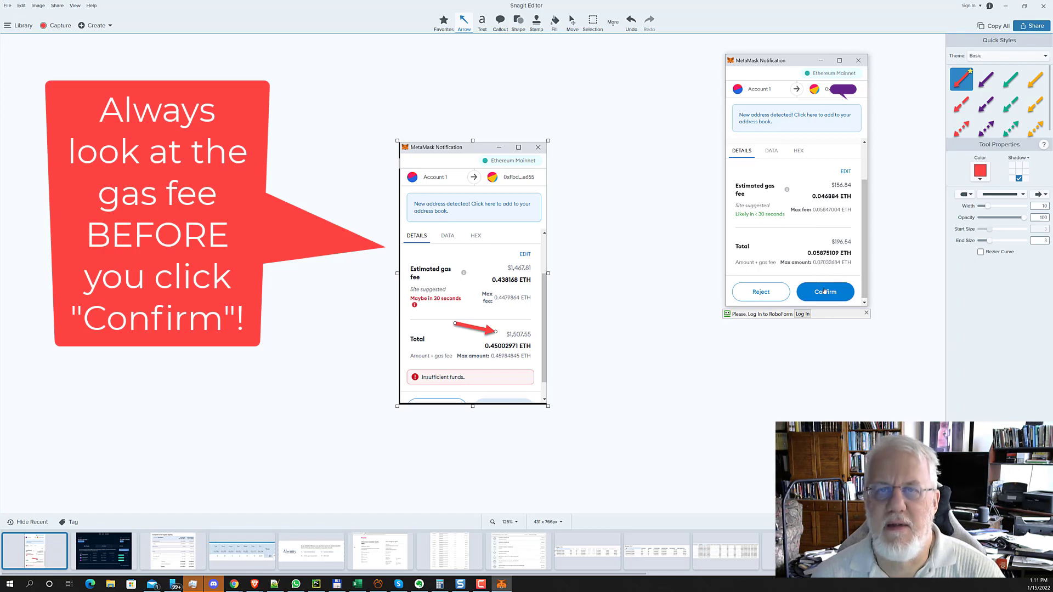
# Reveal the claim's gas limit and fee fields, shift the popup right, and reload Blocknative's estimates.
pyautogui.hotkey('alt', 'Tab')
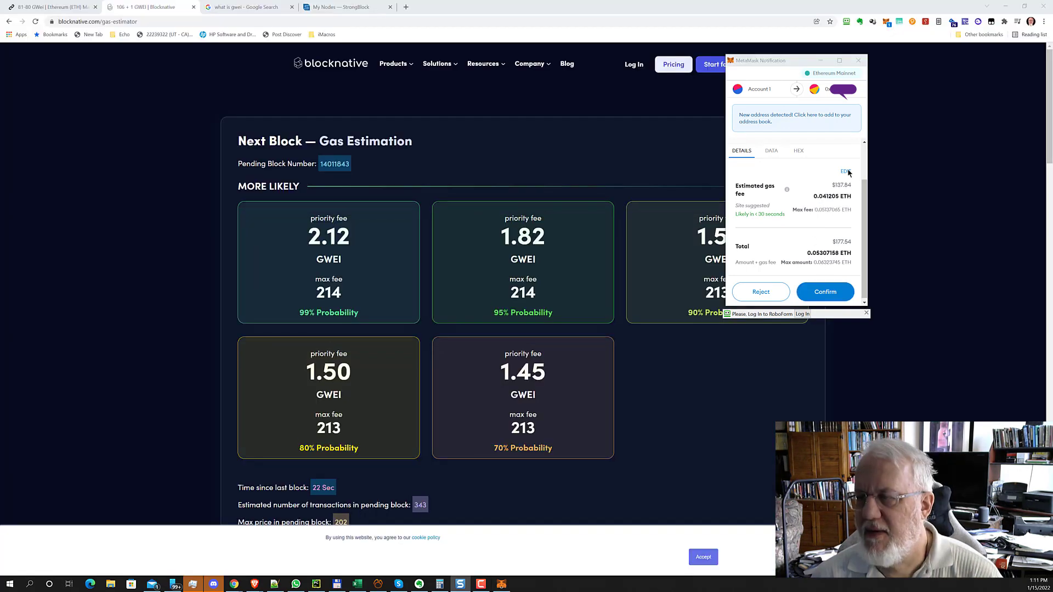
pyautogui.click(845, 173)
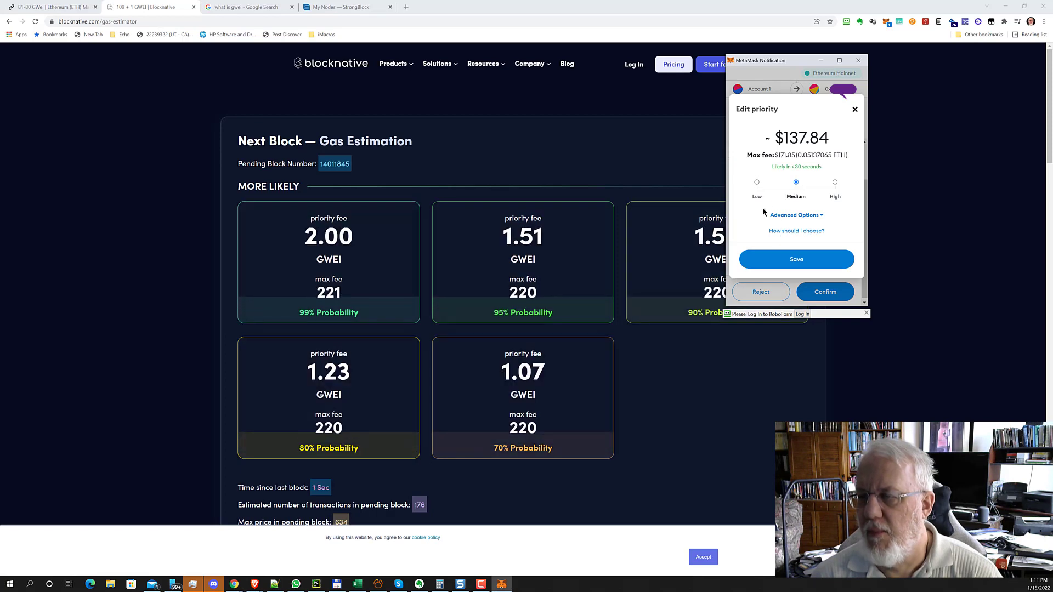
pyautogui.click(809, 217)
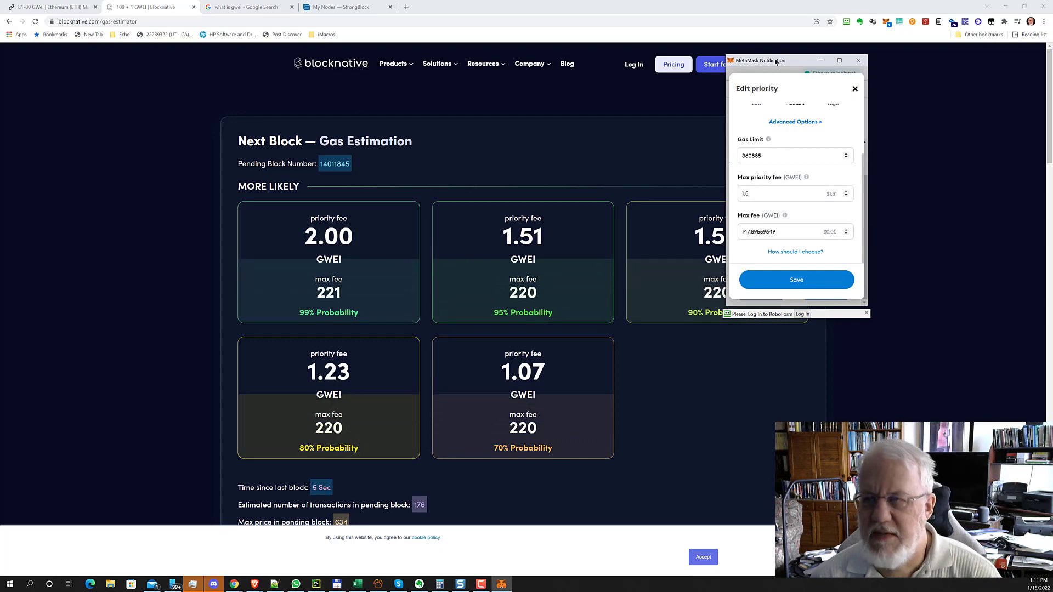
pyautogui.moveTo(780, 64); pyautogui.dragTo(837, 63)
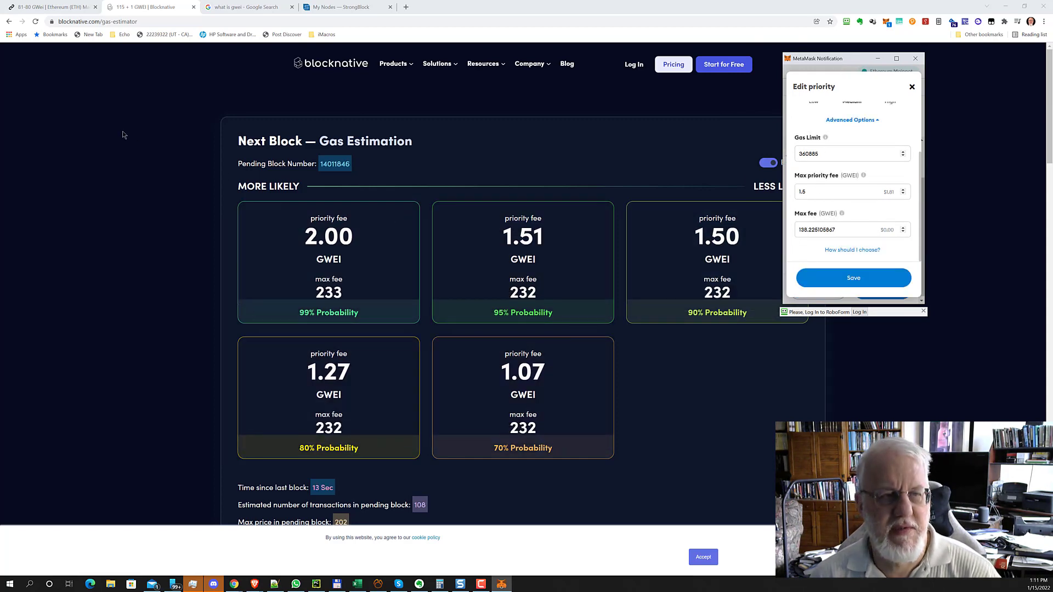
pyautogui.click(123, 134)
pyautogui.press('F5')
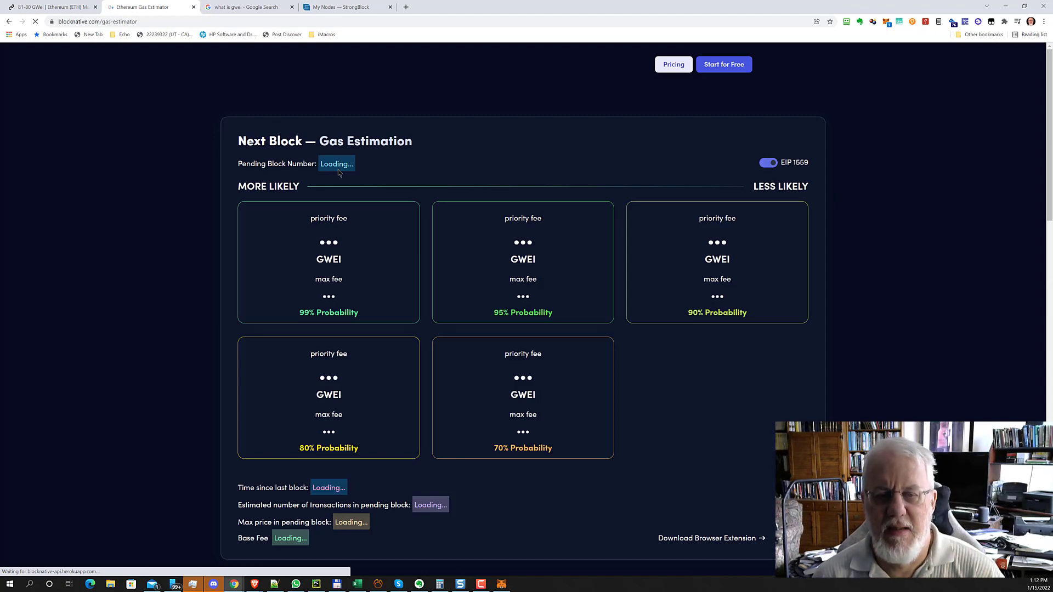
# Set the max fee to 100 GWEI and save, lowering the gas estimate to 0.036088 ETH.
pyautogui.hotkey('alt', 'Tab')
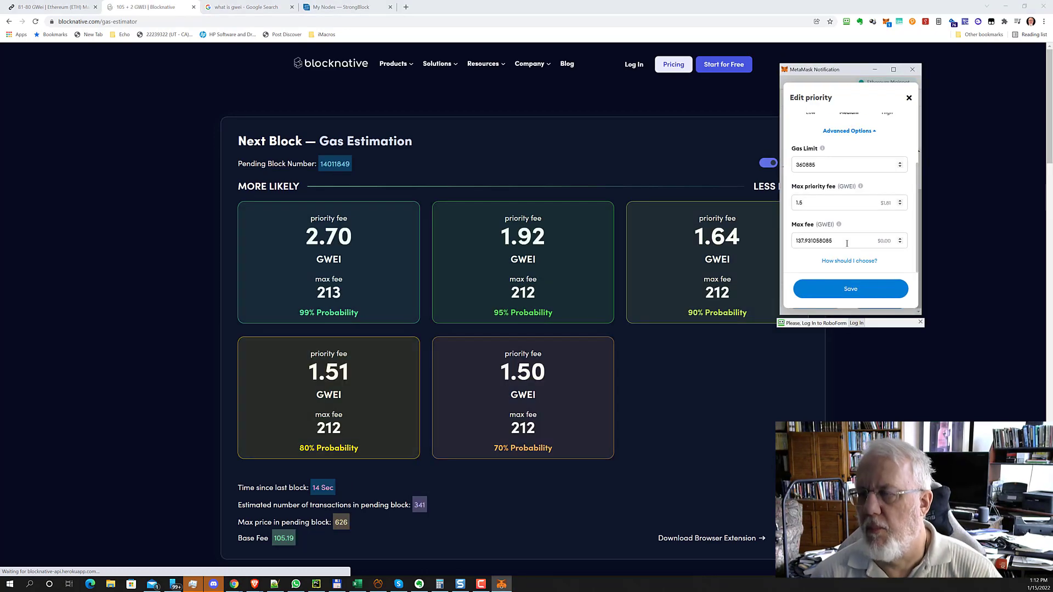
pyautogui.click(847, 243)
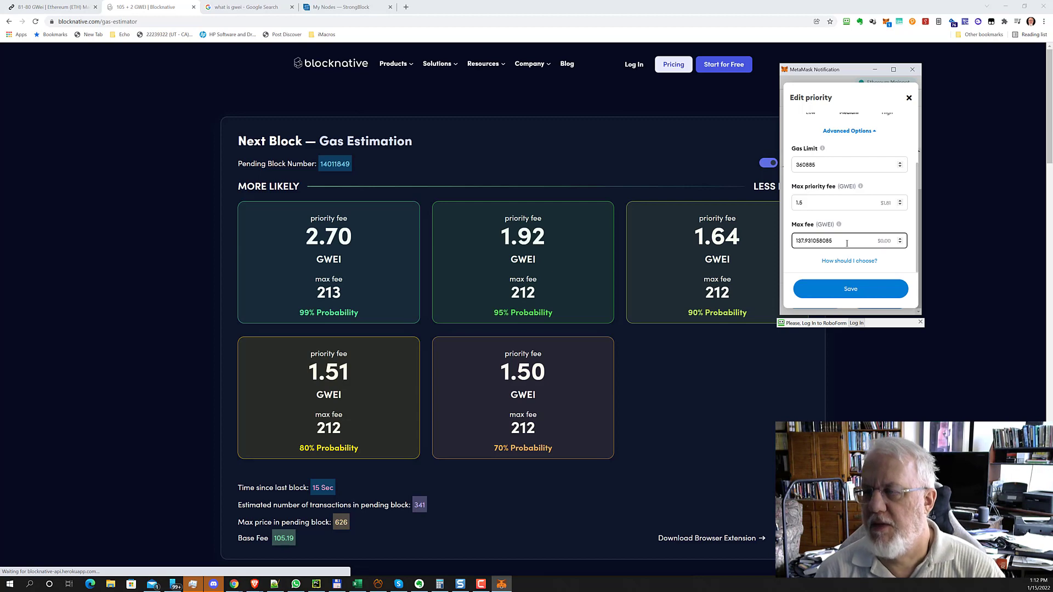
pyautogui.doubleClick(847, 243)
pyautogui.write('110')
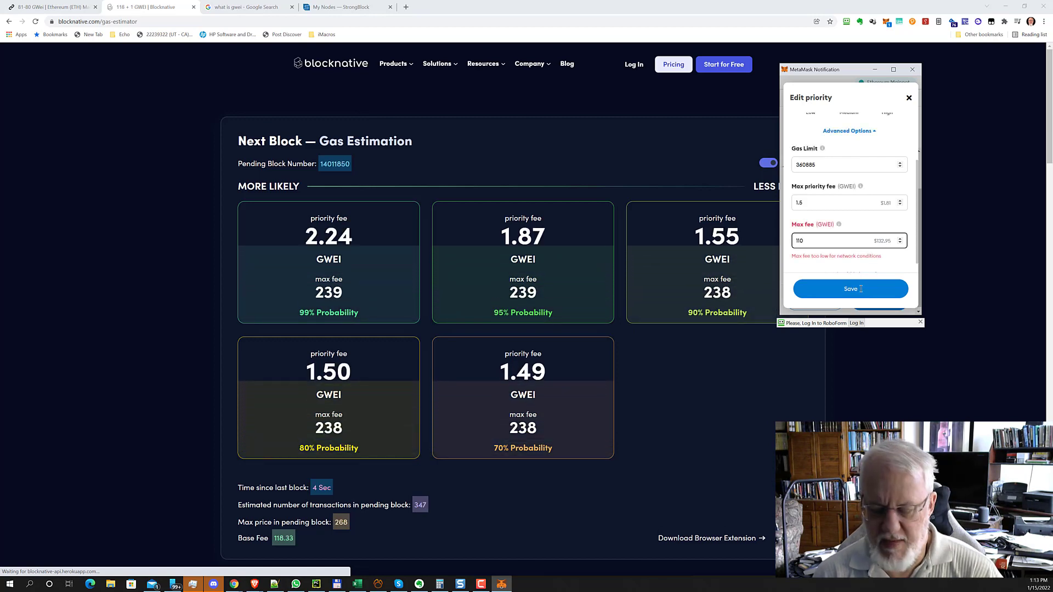
pyautogui.press('BackSpace')
pyautogui.press('BackSpace')
pyautogui.write('00')
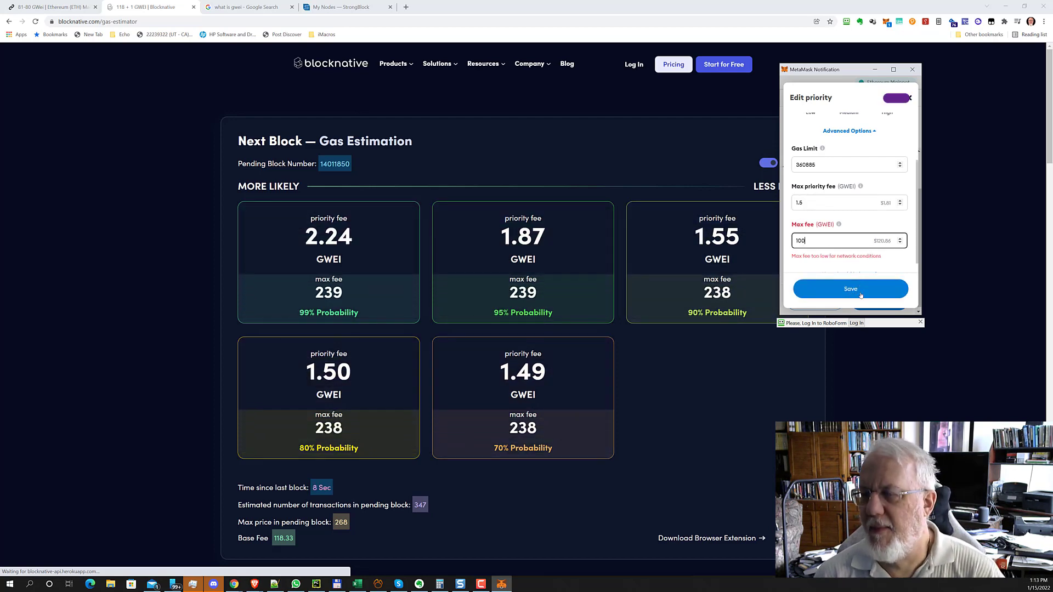
pyautogui.click(861, 295)
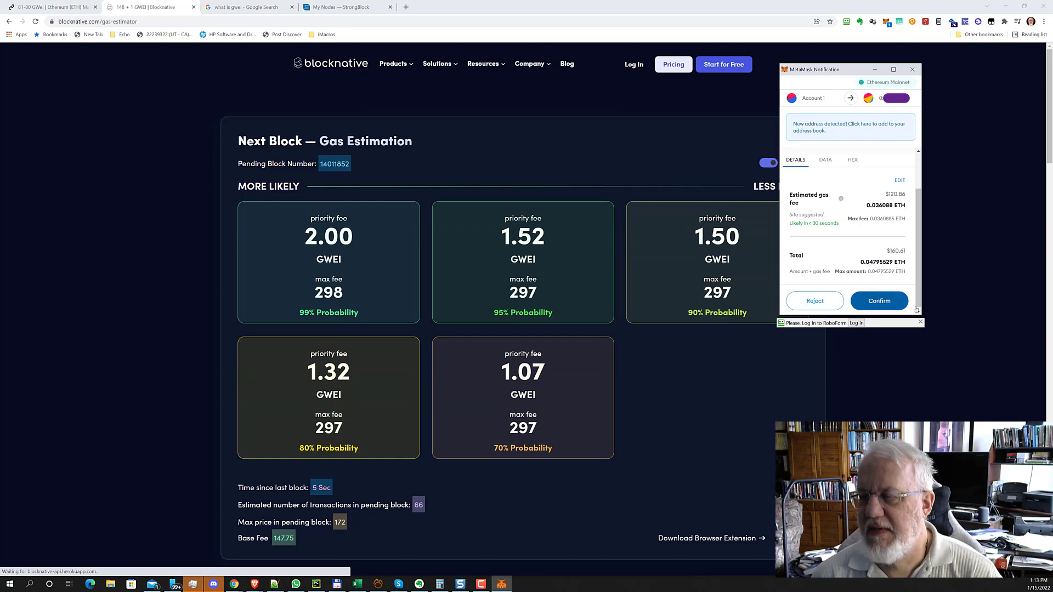
# Confirm the claim and check Etherscan's pending status at 100 Gwei with confirmation estimated over 1 hr.
pyautogui.click(859, 302)
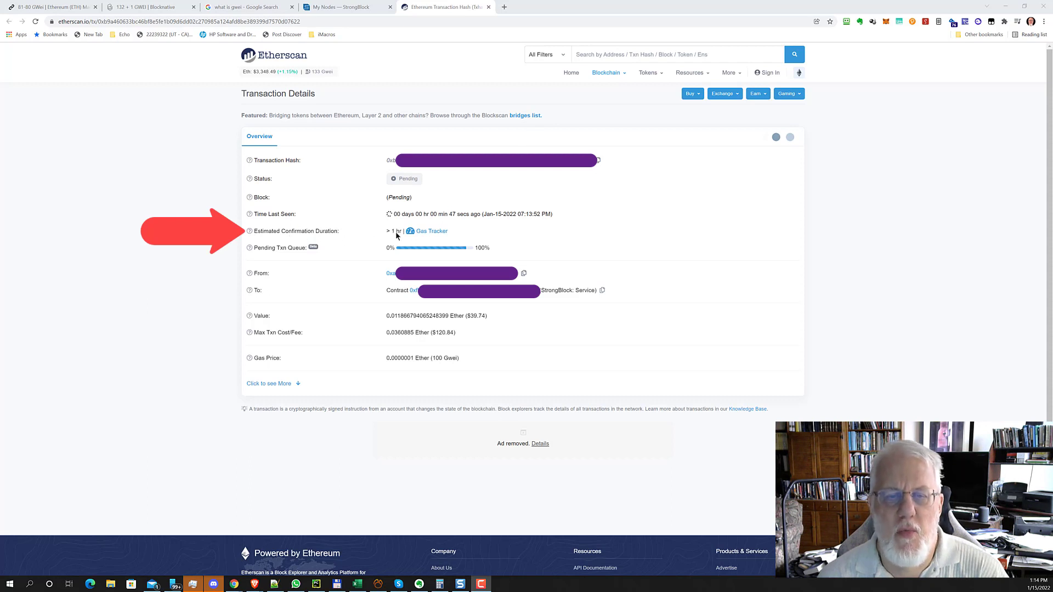
pyautogui.moveTo(399, 233)
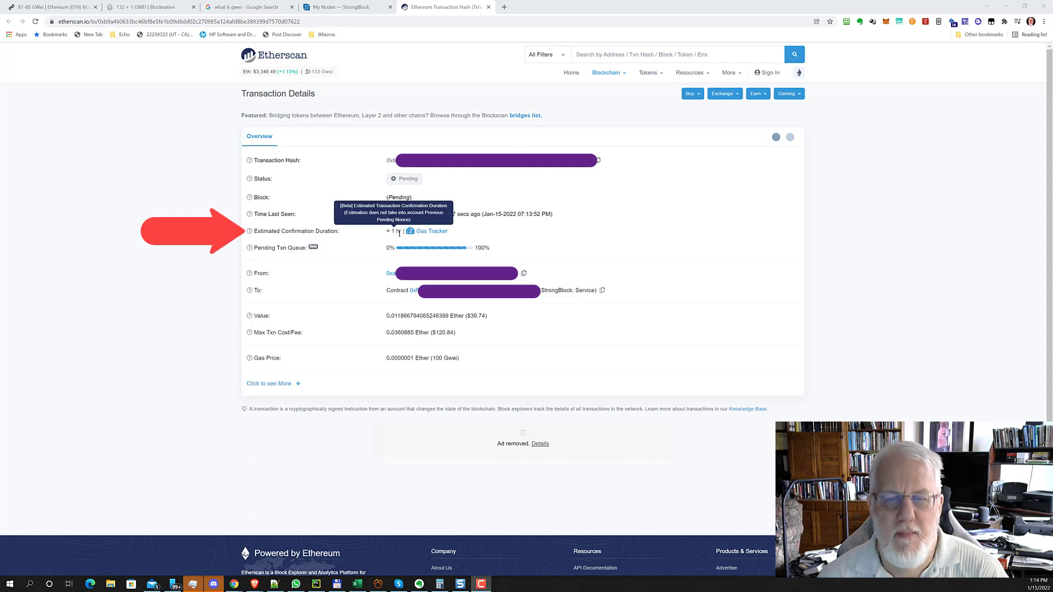
# Open Etherscan's Gas Tracker in a new tab, then return to the successful claim transaction.
pyautogui.rightClick(428, 233)
pyautogui.press('Escape')
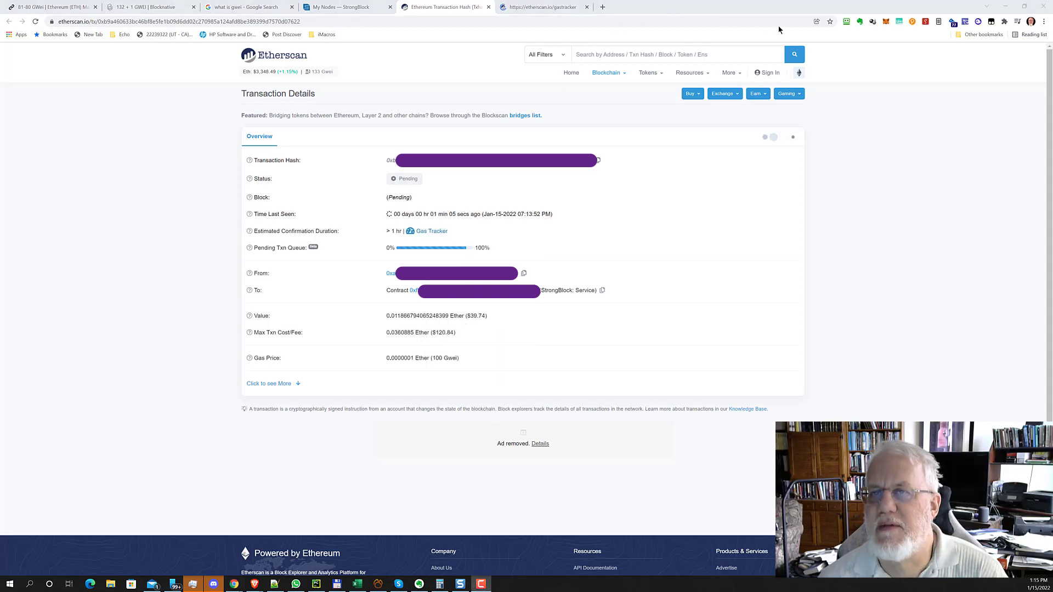
pyautogui.click(543, 6)
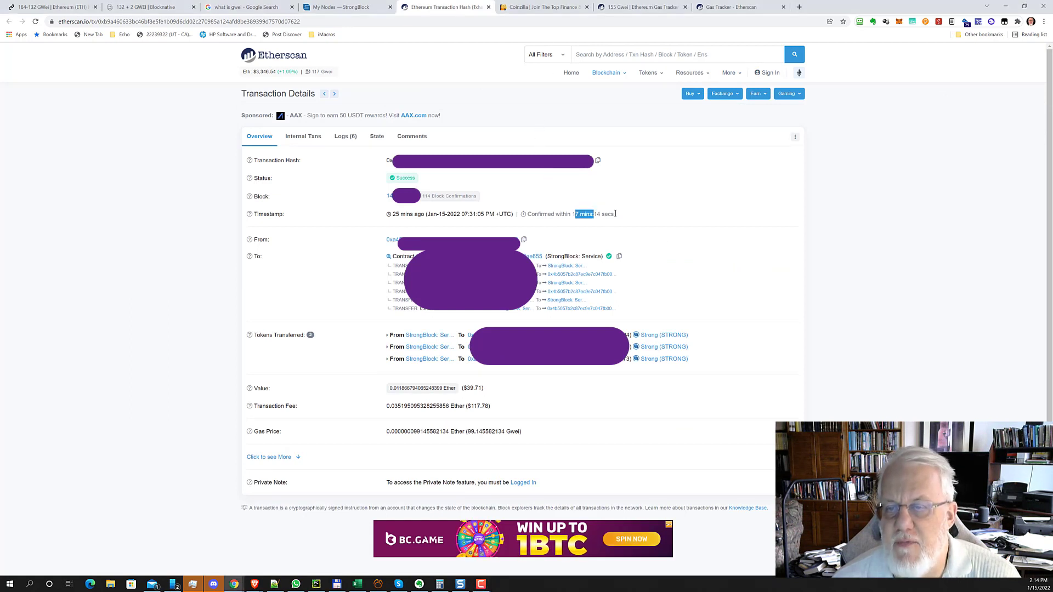
# Select the '17 mins:14 secs' confirmation time in the Timestamp row.
pyautogui.moveTo(575, 213); pyautogui.dragTo(615, 218)
pyautogui.click(571, 213)
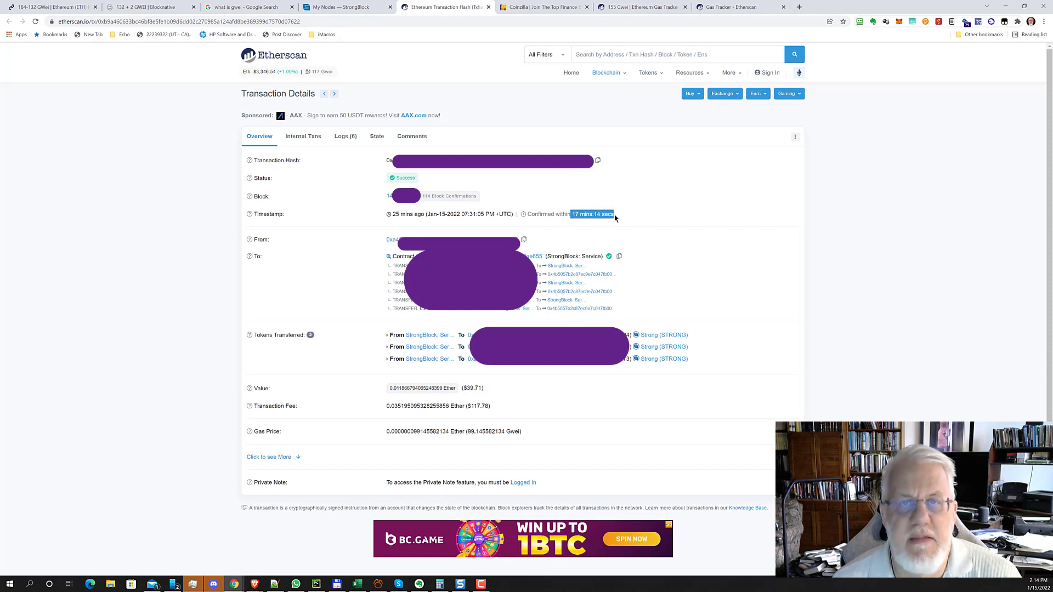